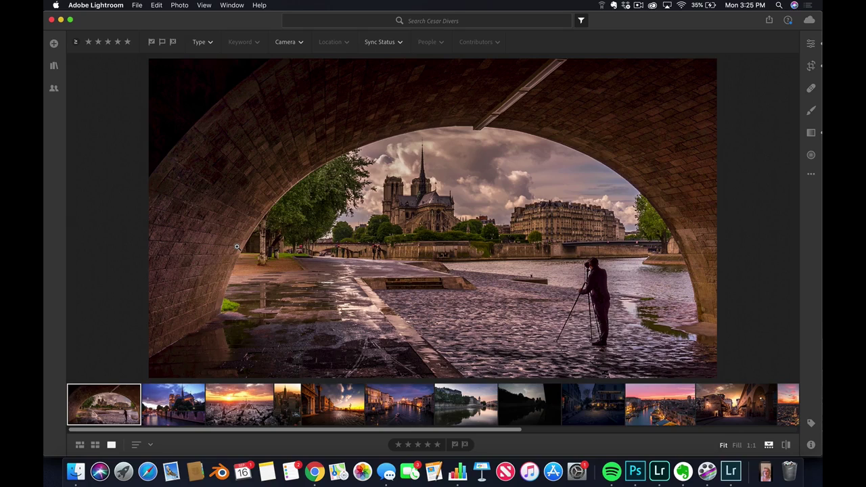
- Start adding photos from the NO NAME drive, selecting all its files for import review
left_click(136, 6)
left_click(135, 5)
left_click(134, 6)
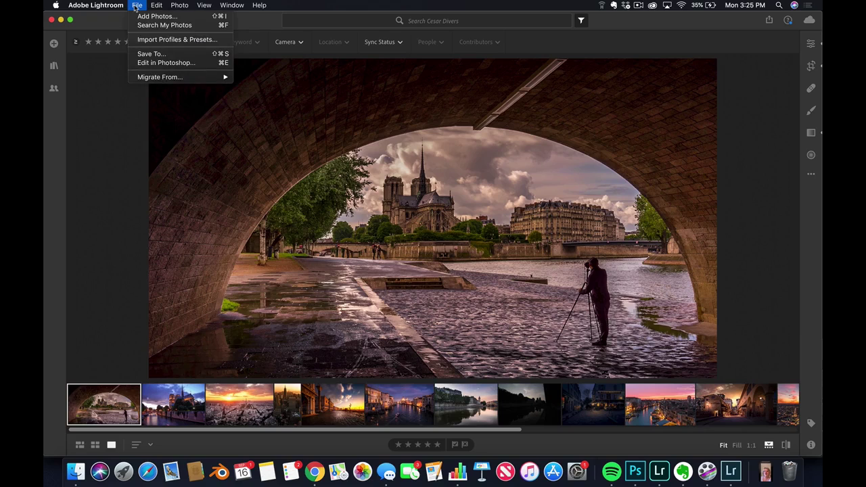
left_click(221, 17)
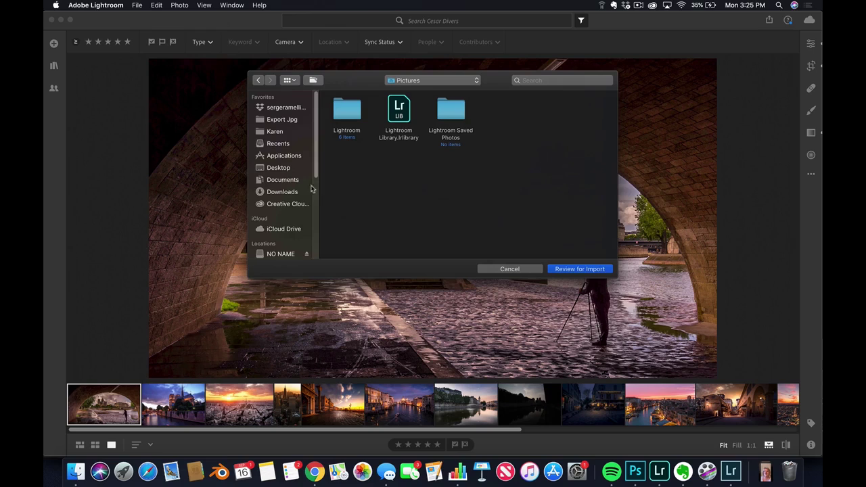
scroll(311, 209, "down", 3)
left_click(277, 176)
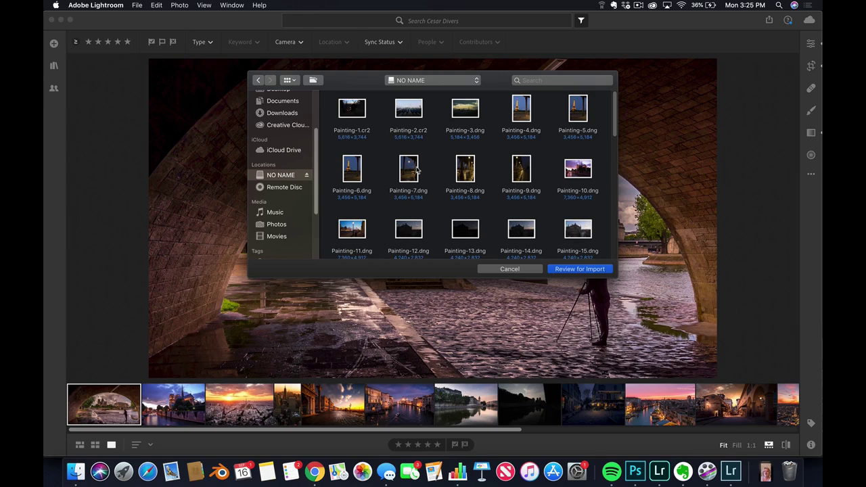
key("super+a")
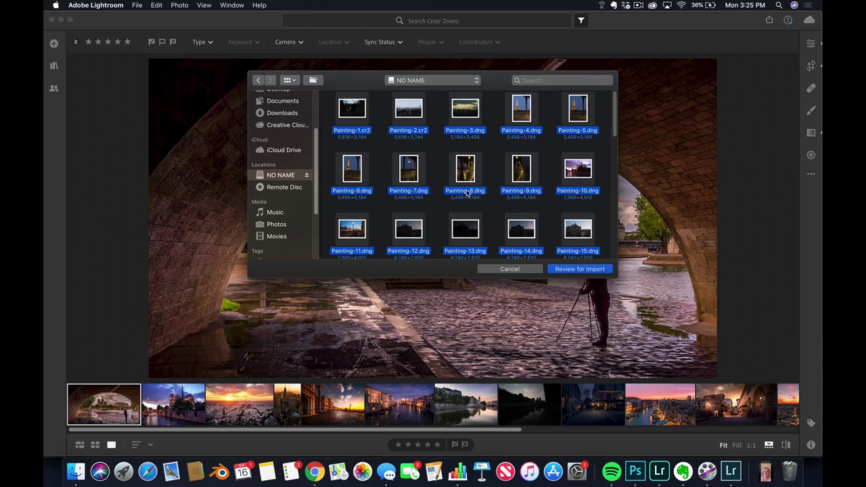
left_click(579, 269)
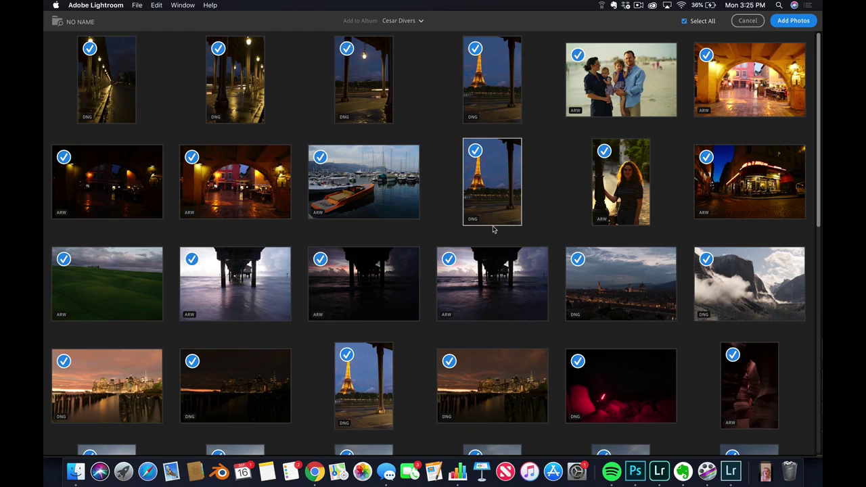
- Create a new album named Tutorial as the destination for the imported photos
left_click(403, 21)
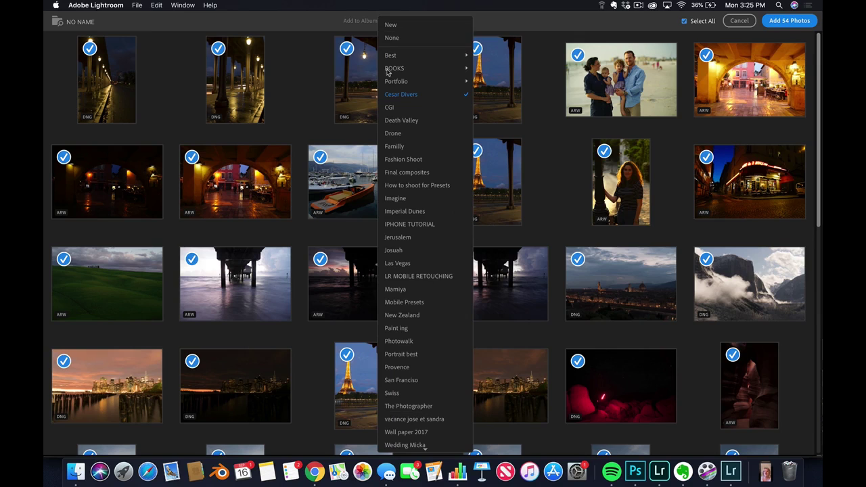
left_click(404, 28)
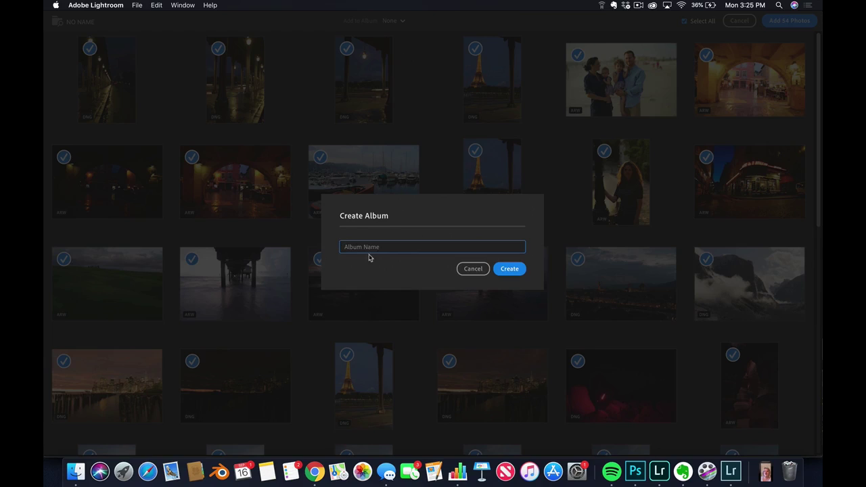
type("Li")
key("BackSpace")
type("Tutorial")
left_click(509, 269)
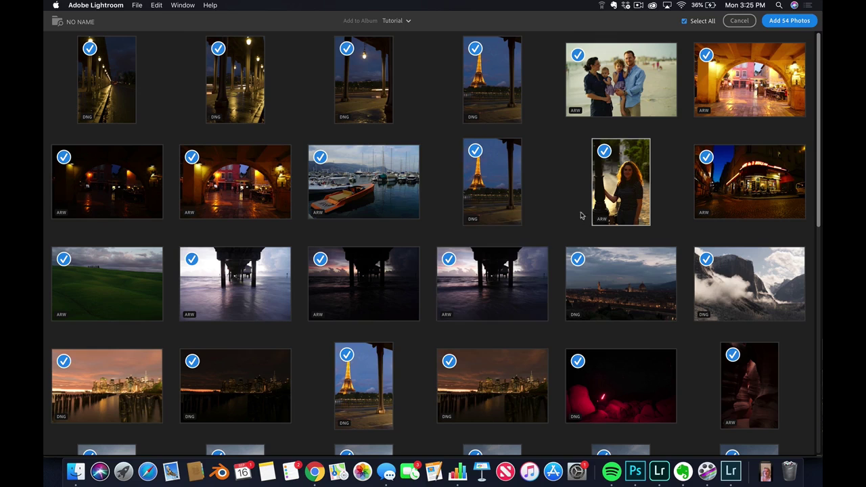
- Look over the checked photos and import all 54 of them into the Tutorial album
scroll(628, 194, "down", 5)
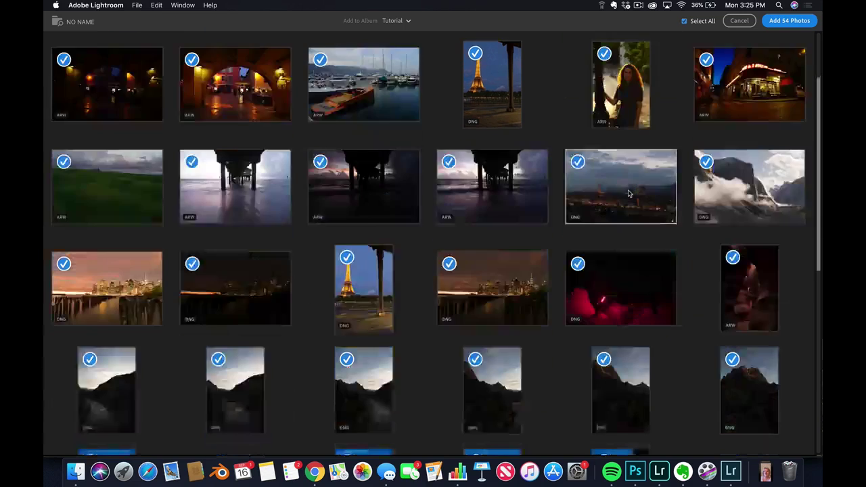
scroll(628, 194, "up", 5)
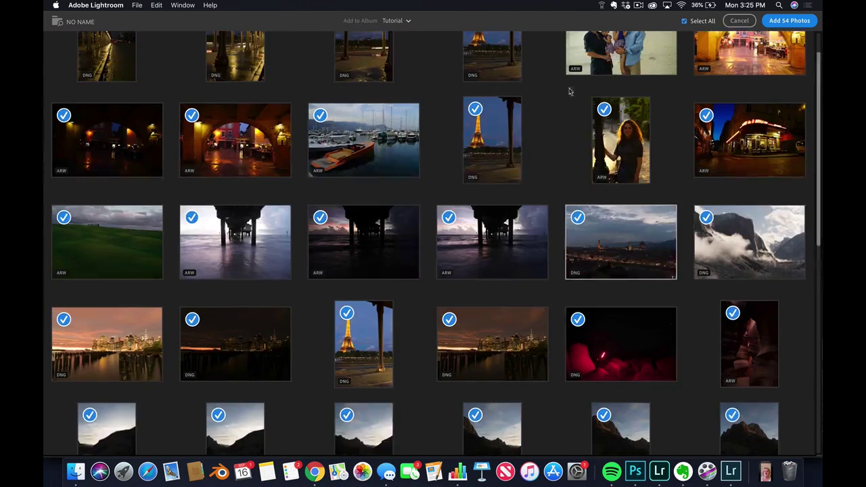
scroll(768, 58, "up", 1)
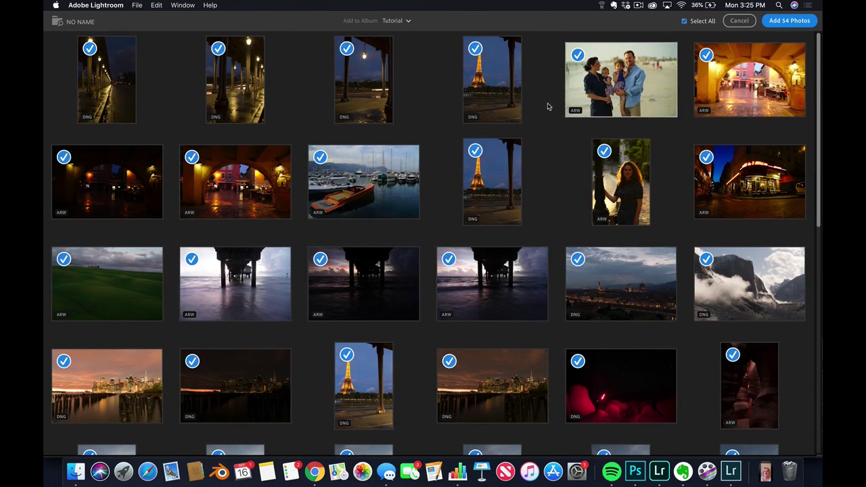
left_click(789, 21)
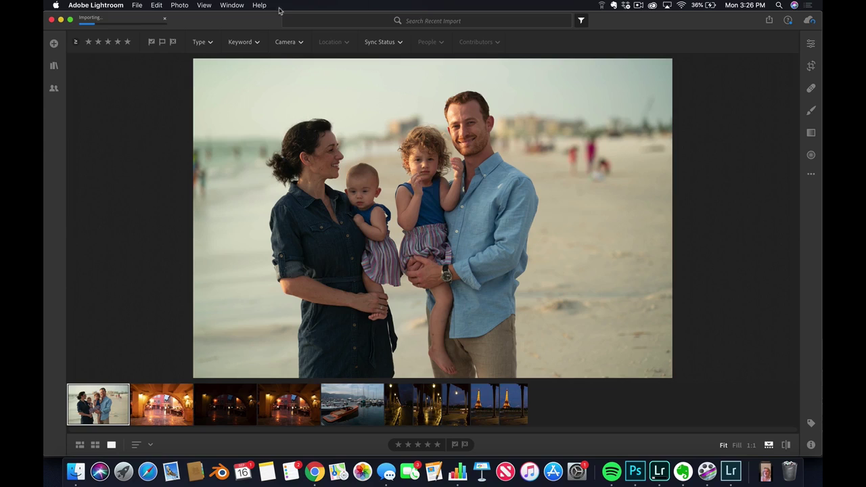
- Open the preferences and examine the account's cloud storage and the local storage settings
left_click(57, 6)
mouse_move(86, 6)
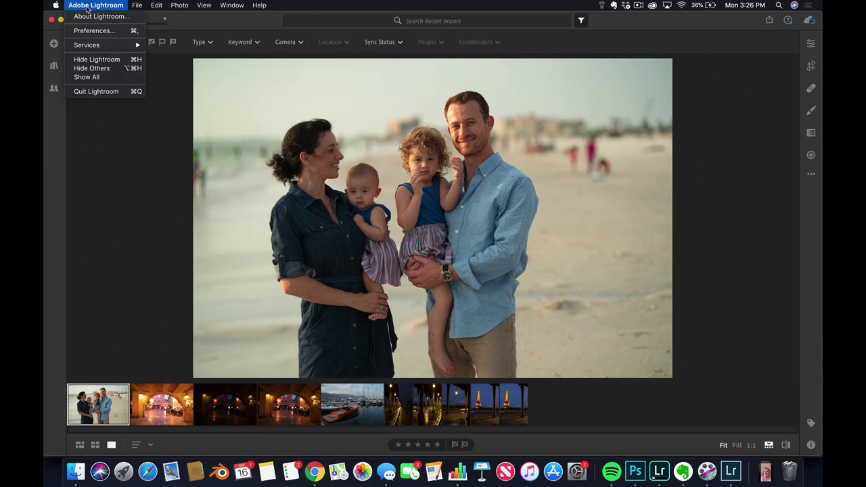
left_click(98, 30)
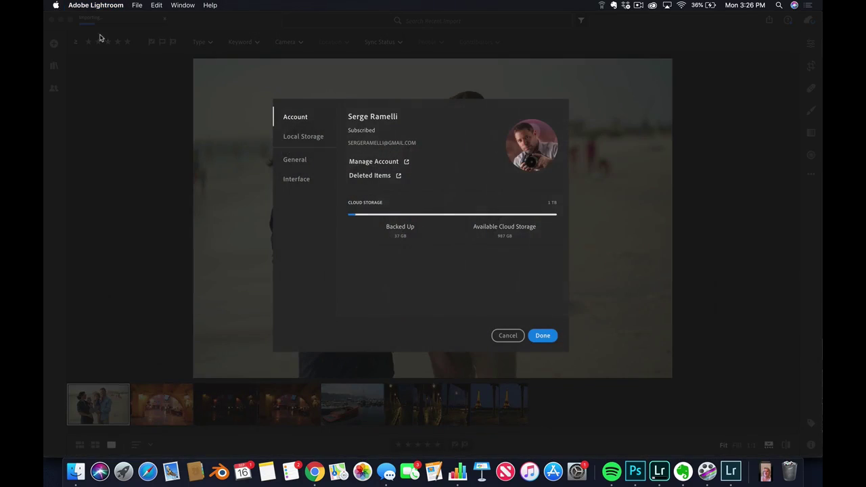
left_click(301, 138)
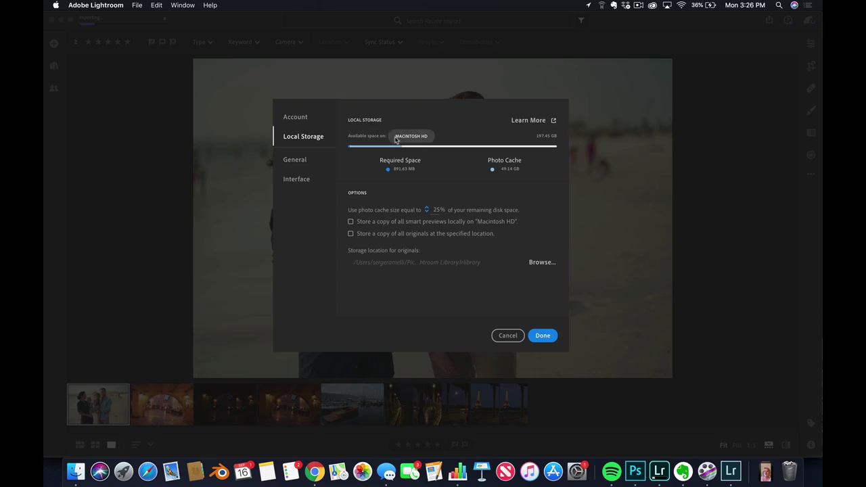
left_click(301, 120)
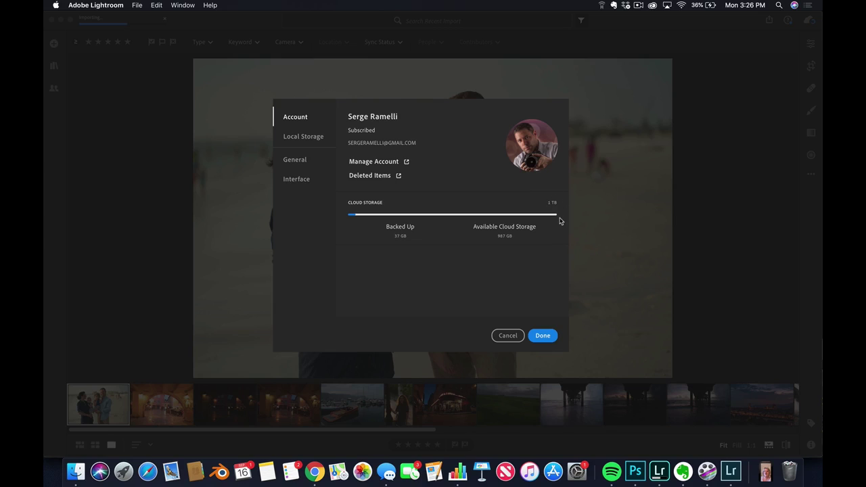
left_click(314, 142)
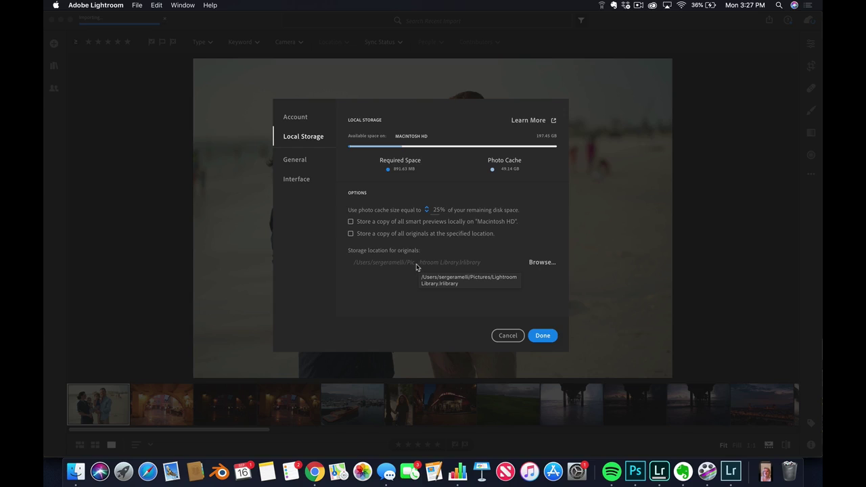
- Try storing a copy of all originals at the specified location, turn the option off again, and close the preferences
left_click(350, 233)
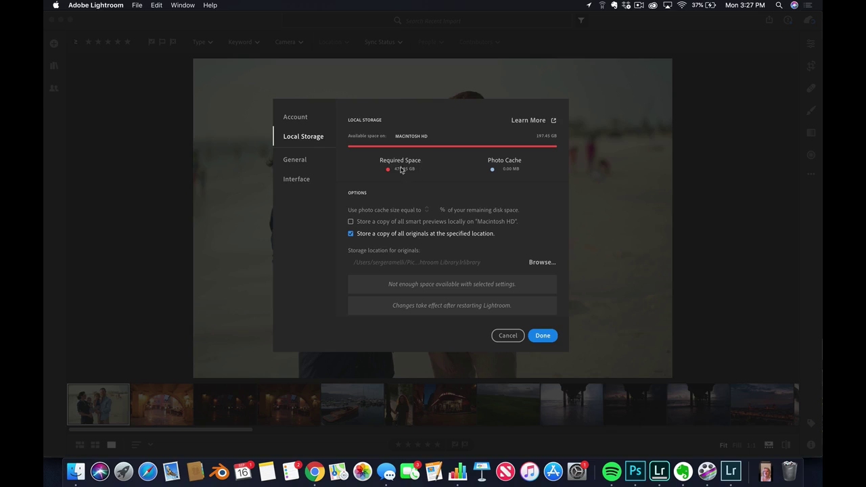
left_click(351, 234)
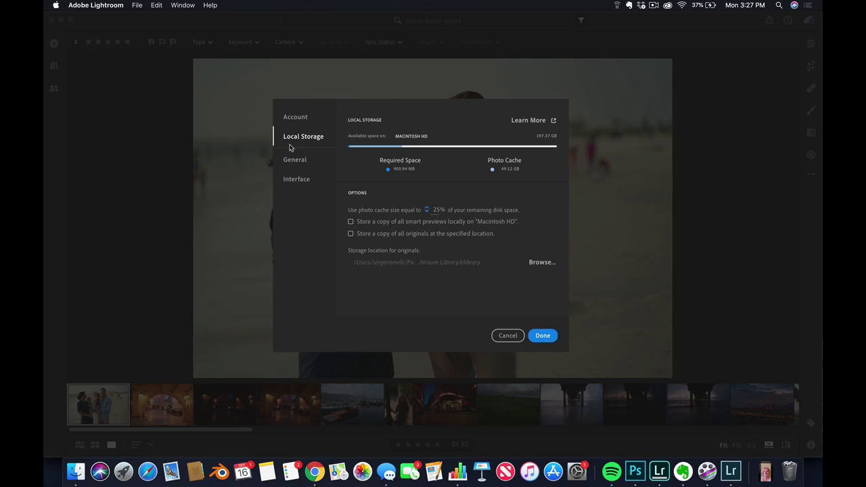
left_click(295, 119)
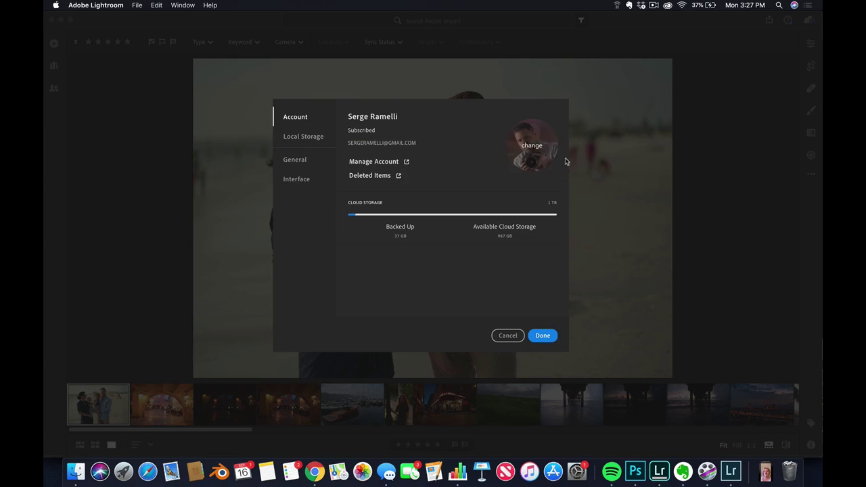
left_click(541, 338)
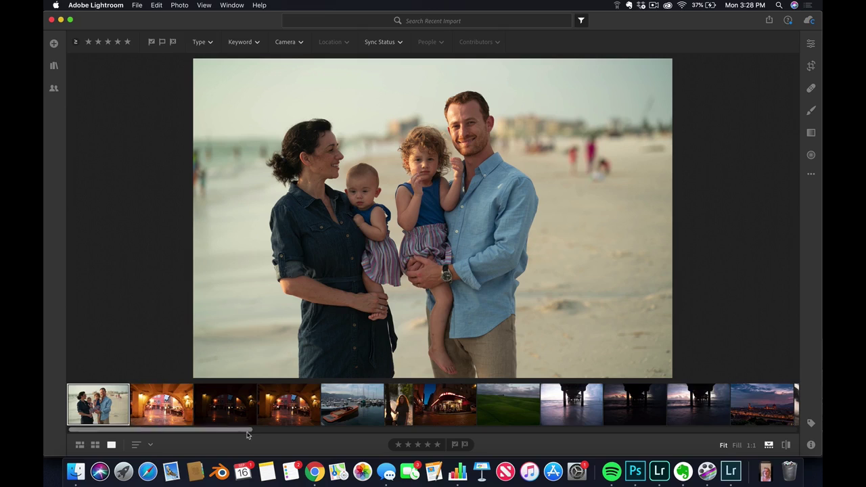
- Show the library's album list and open the Tutorial album
left_click_drag(248, 433, 822, 403)
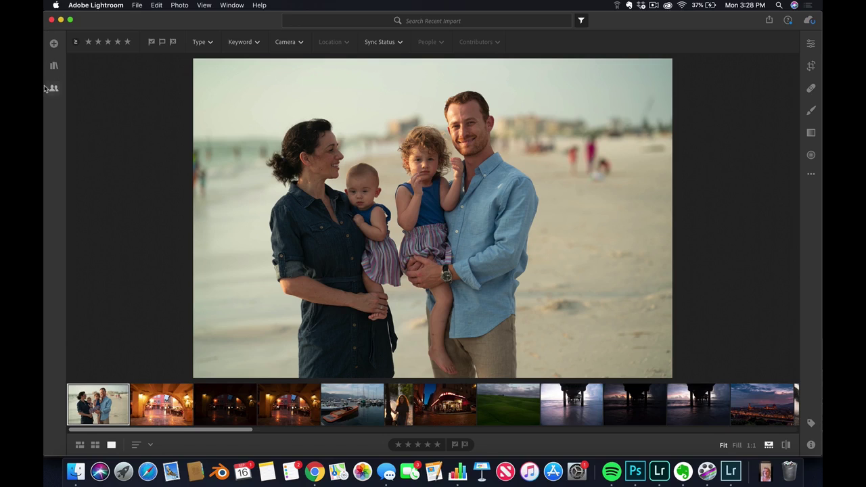
left_click(53, 66)
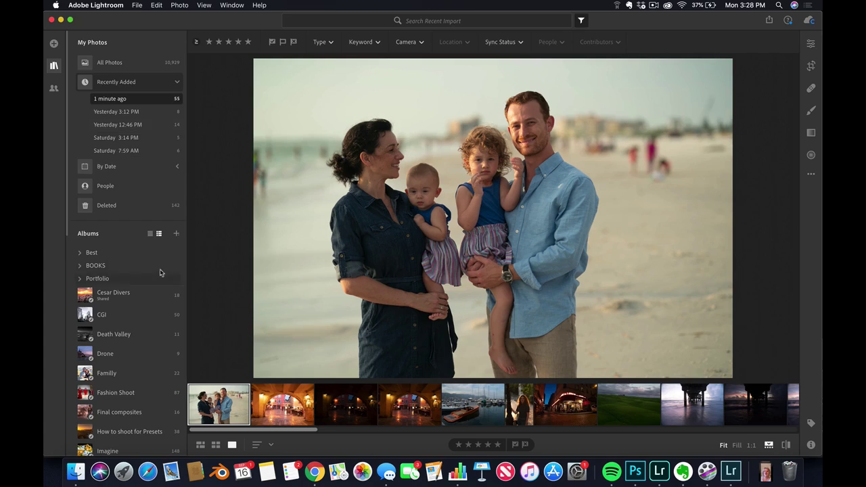
scroll(162, 271, "down", 1)
left_click_drag(70, 241, 69, 442)
left_click(134, 353)
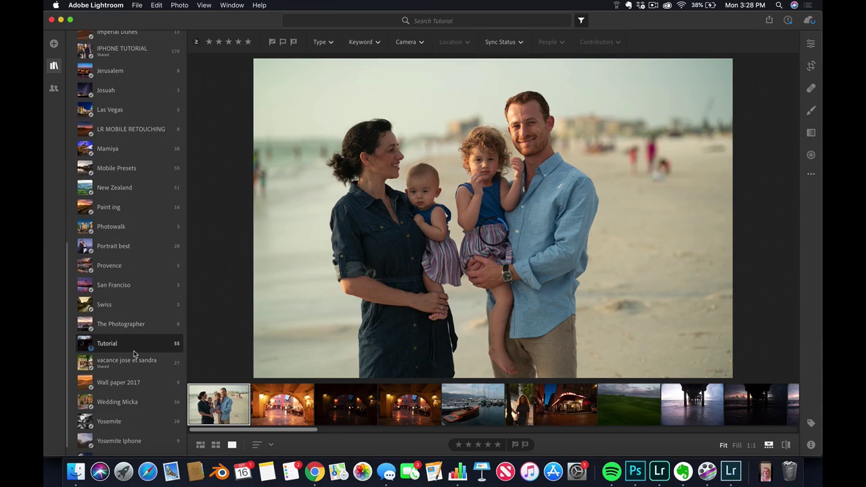
left_click(96, 349)
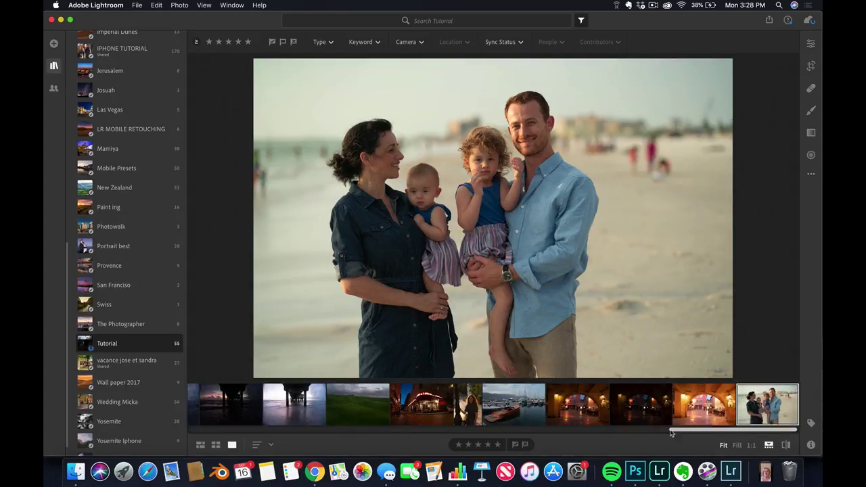
- View the Eiffel Tower shots near the start of the Tutorial album, ending on the third one
left_click_drag(704, 429, 183, 440)
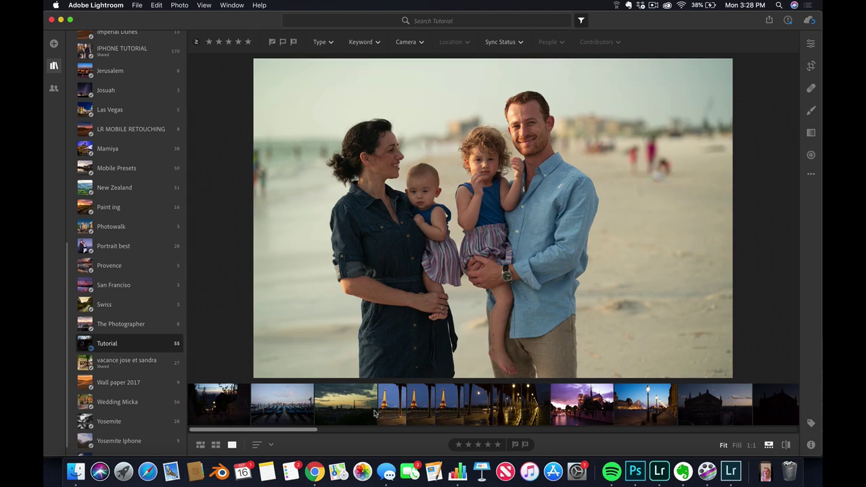
left_click(348, 411)
left_click(406, 412)
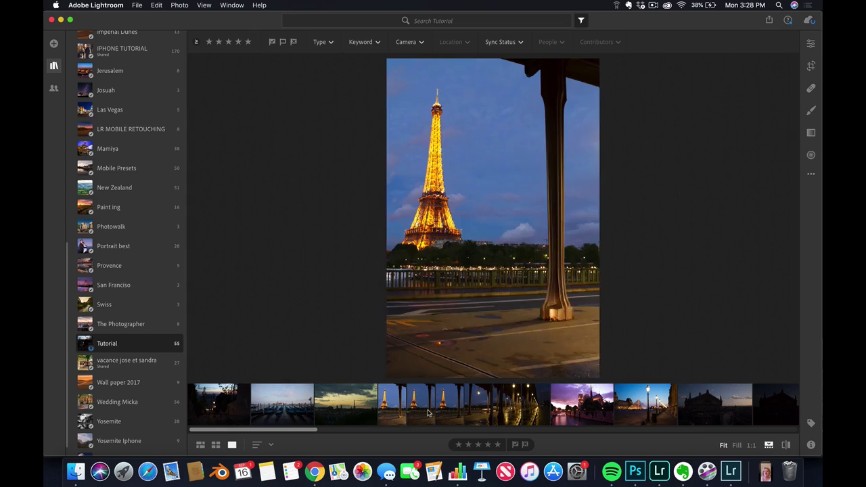
left_click(427, 413)
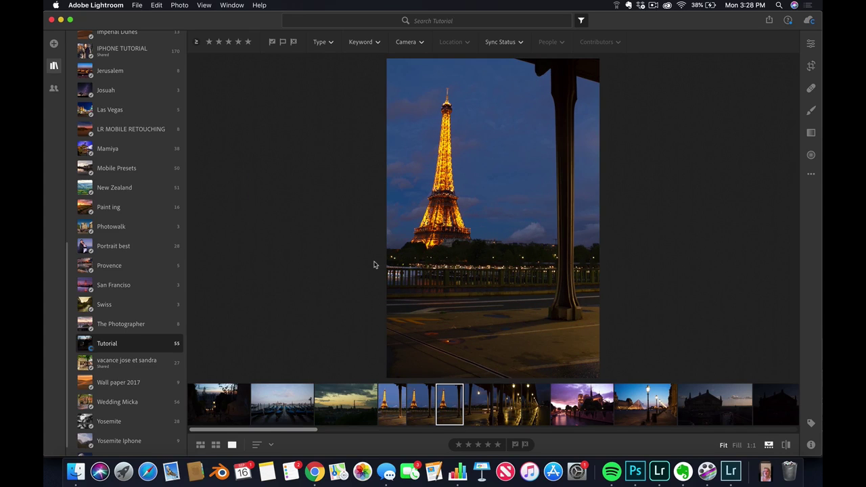